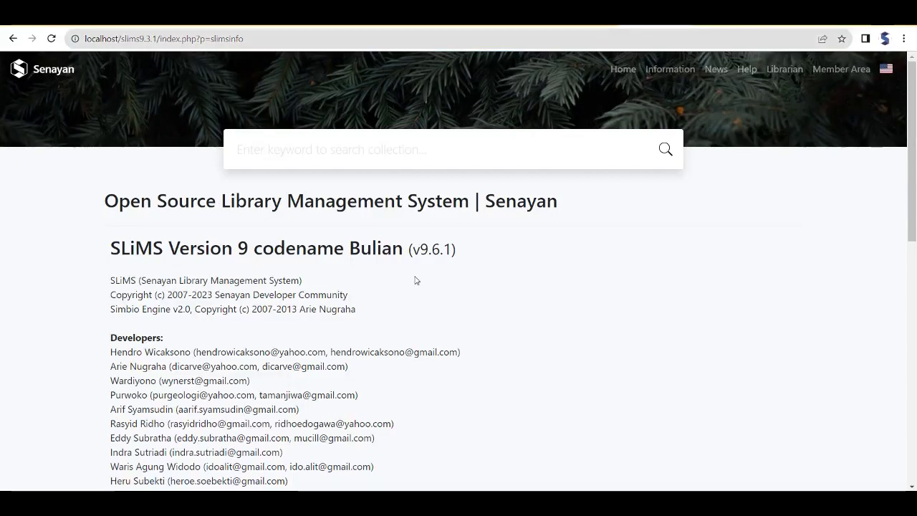
{"action": "left_click", "coordinate": [145, 38]}
{"action": "left_click", "coordinate": [145, 37]}
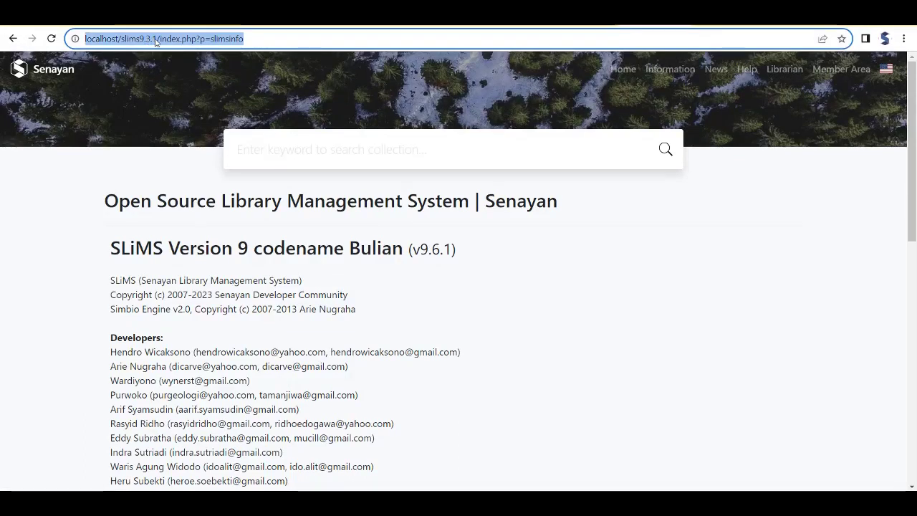
{"action": "left_click", "coordinate": [409, 279]}
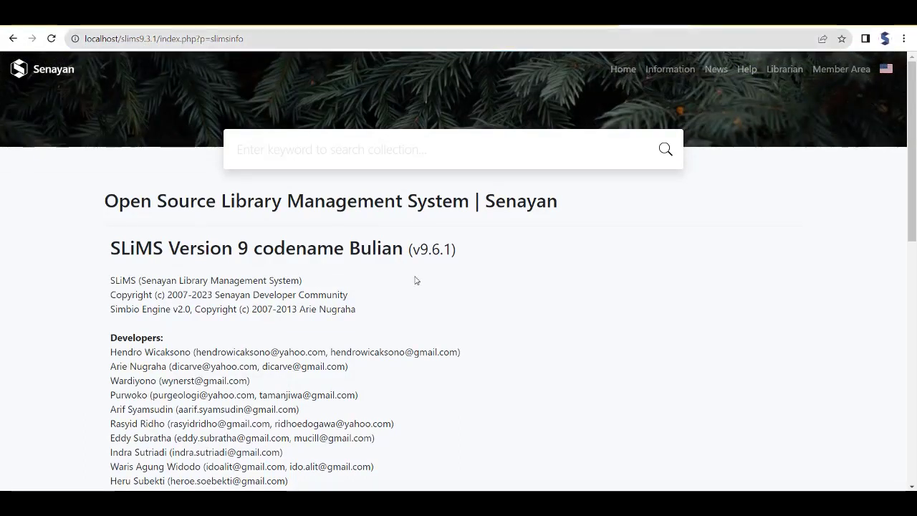
{"action": "left_click", "coordinate": [155, 38]}
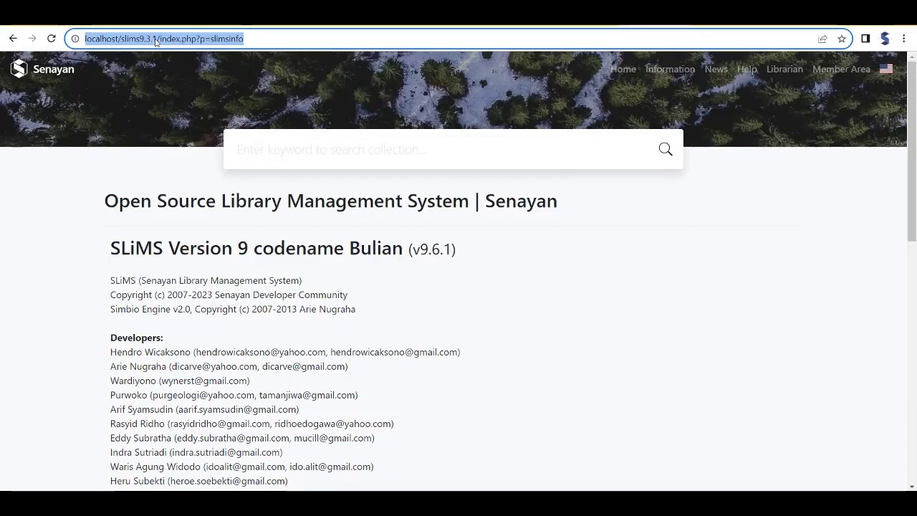
{"action": "left_click", "coordinate": [156, 38]}
{"action": "left_click", "coordinate": [414, 280]}
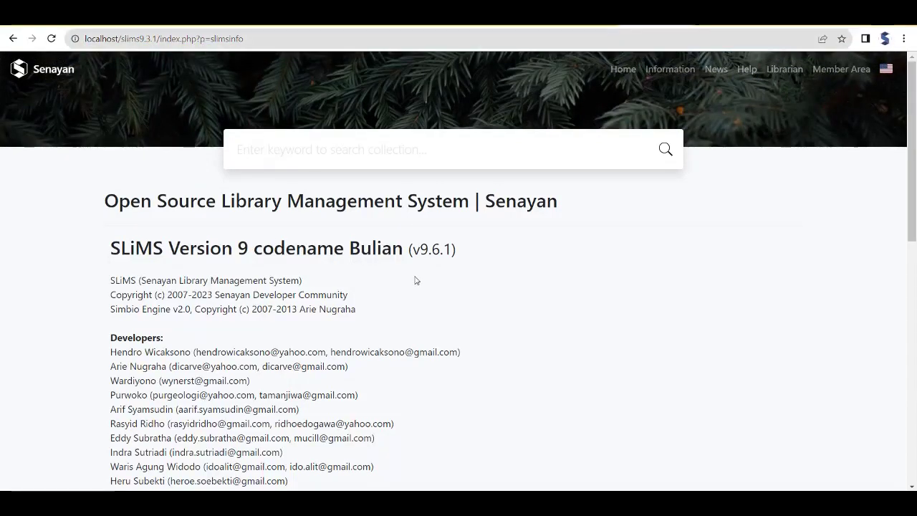
{"action": "left_click", "coordinate": [156, 39]}
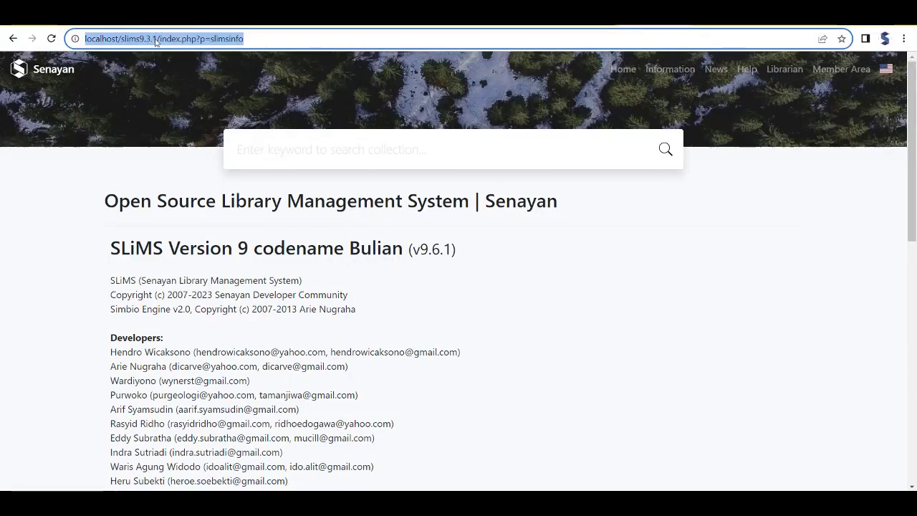
{"action": "left_click", "coordinate": [155, 39]}
{"action": "left_click", "coordinate": [415, 280]}
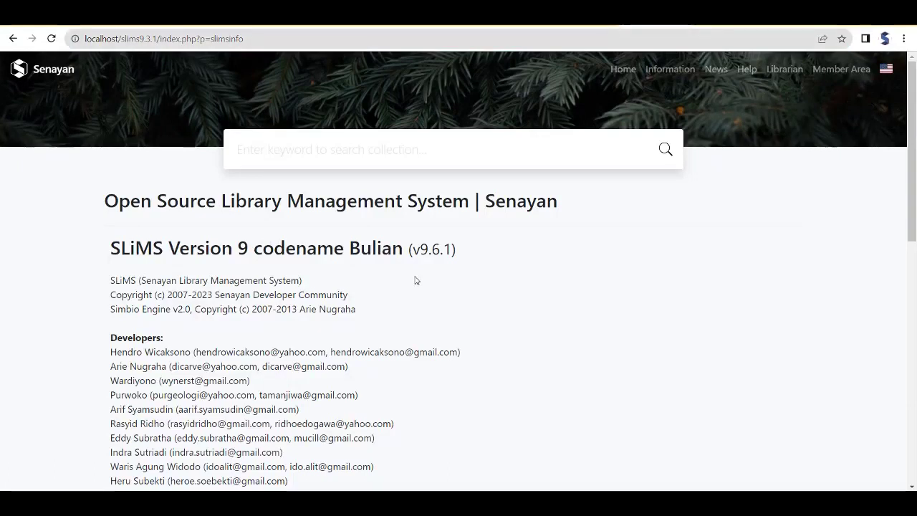
{"action": "left_click", "coordinate": [146, 38]}
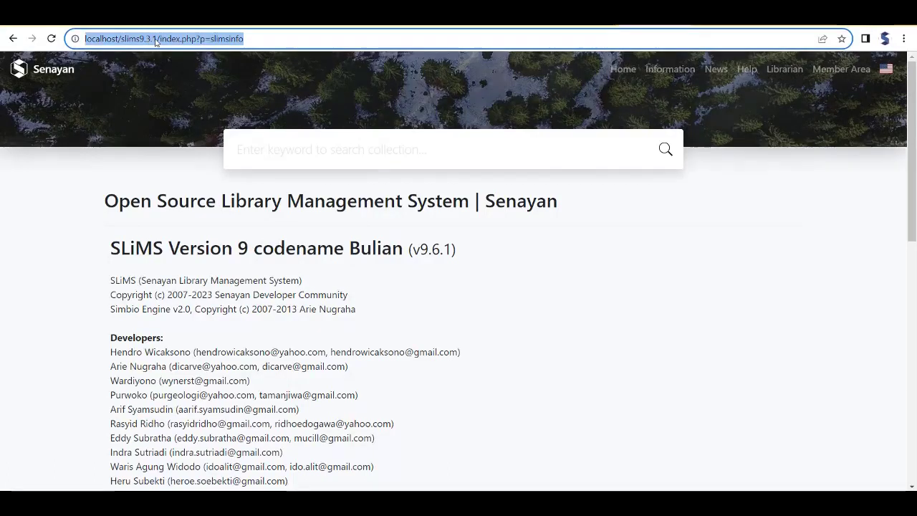
{"action": "left_click", "coordinate": [146, 38]}
{"action": "left_click", "coordinate": [414, 280]}
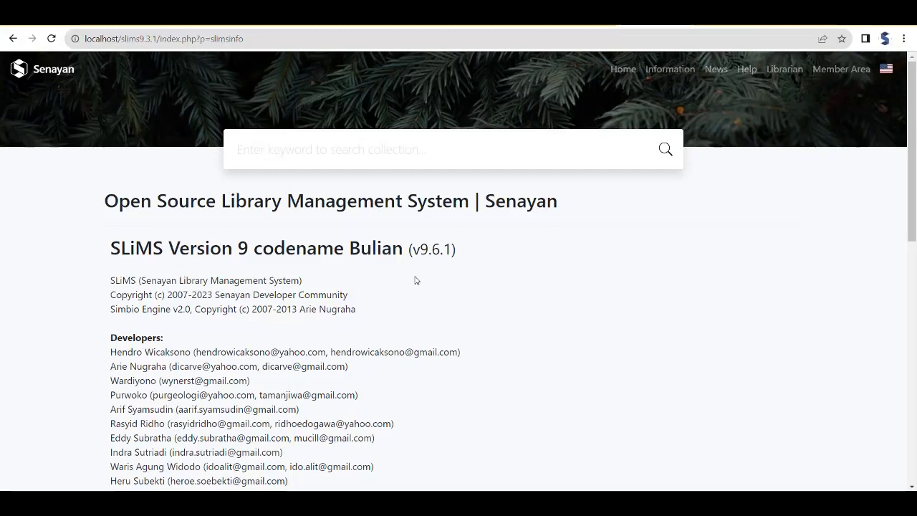
{"action": "left_click", "coordinate": [145, 38]}
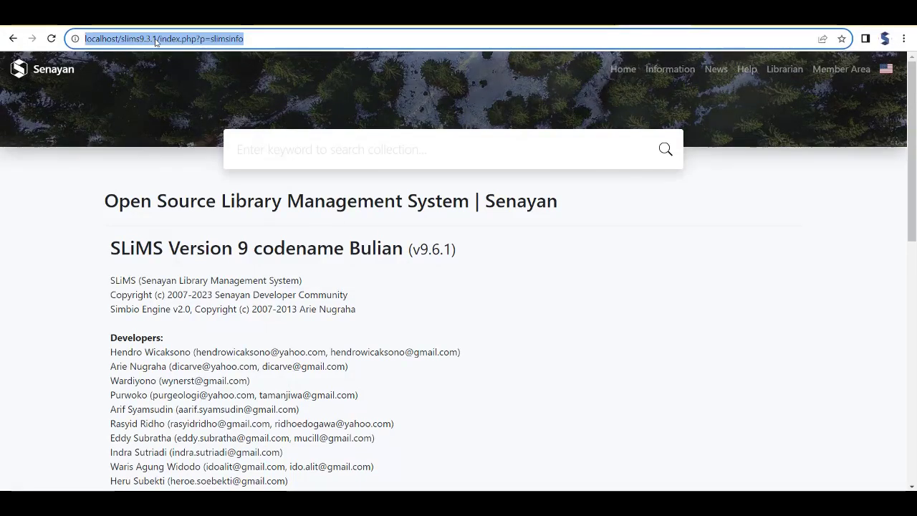
{"action": "left_click", "coordinate": [415, 280]}
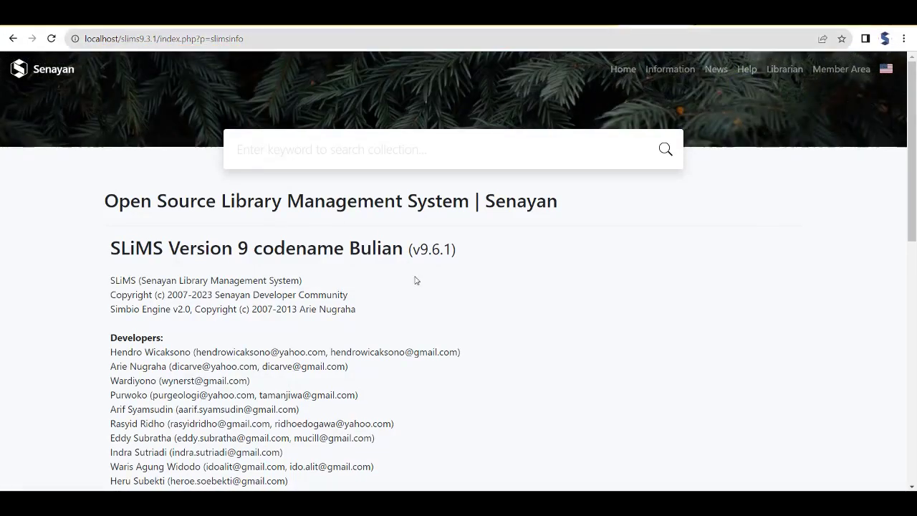
{"action": "left_click", "coordinate": [145, 38]}
{"action": "left_click", "coordinate": [415, 280]}
{"action": "left_click", "coordinate": [145, 38]}
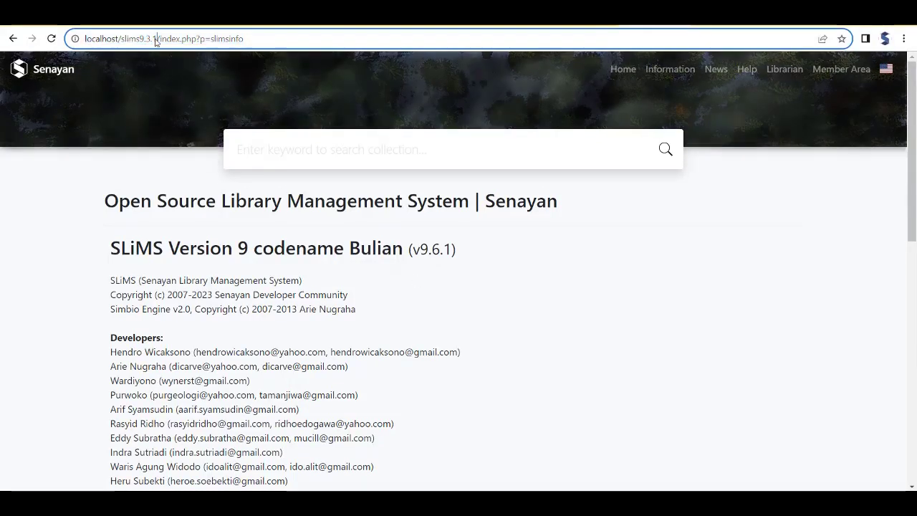
{"action": "left_click", "coordinate": [415, 280]}
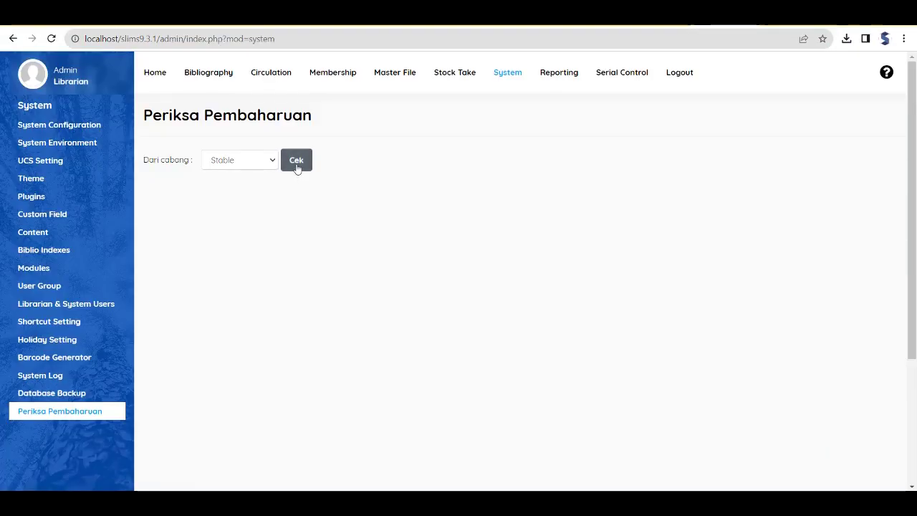
Check the Stable branch for updates and upgrade SLiMS to v9.6.1, viewing the process log.
{"action": "left_click", "coordinate": [296, 161]}
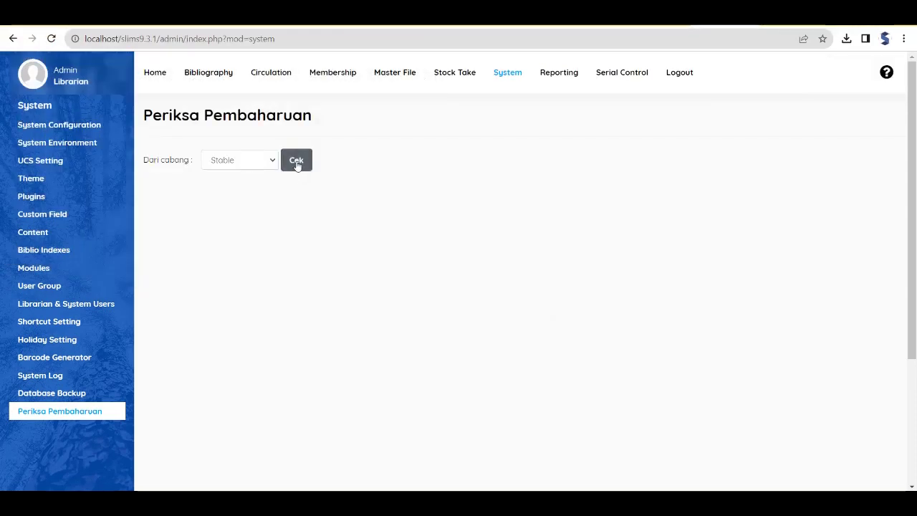
{"action": "left_click", "coordinate": [297, 162]}
{"action": "left_click", "coordinate": [297, 166]}
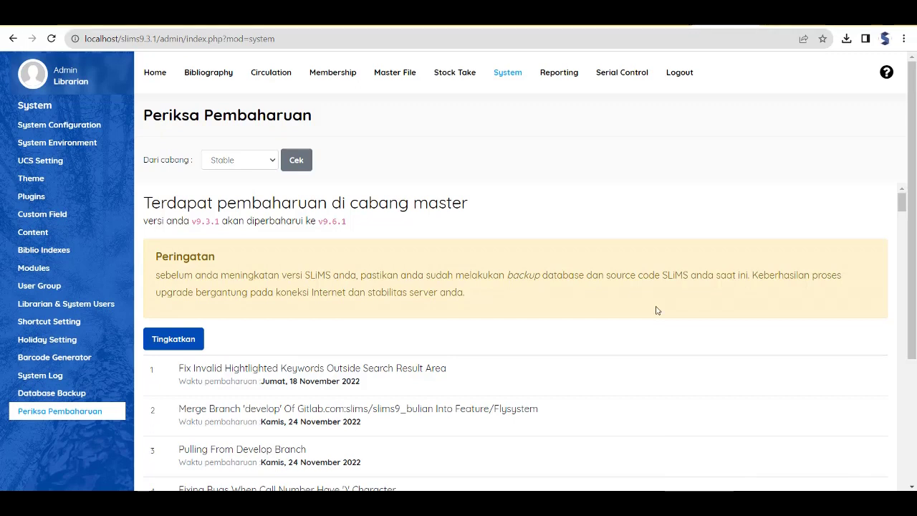
{"action": "left_click", "coordinate": [187, 345]}
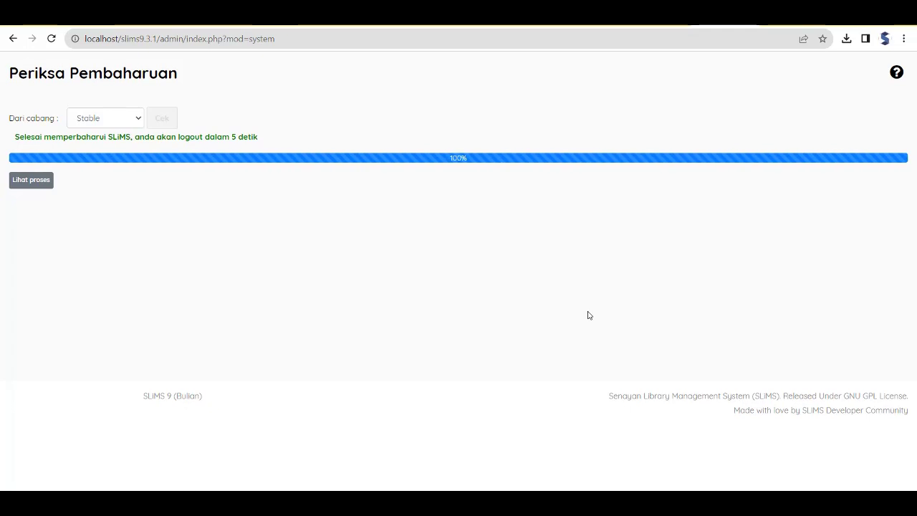
{"action": "left_click", "coordinate": [35, 183]}
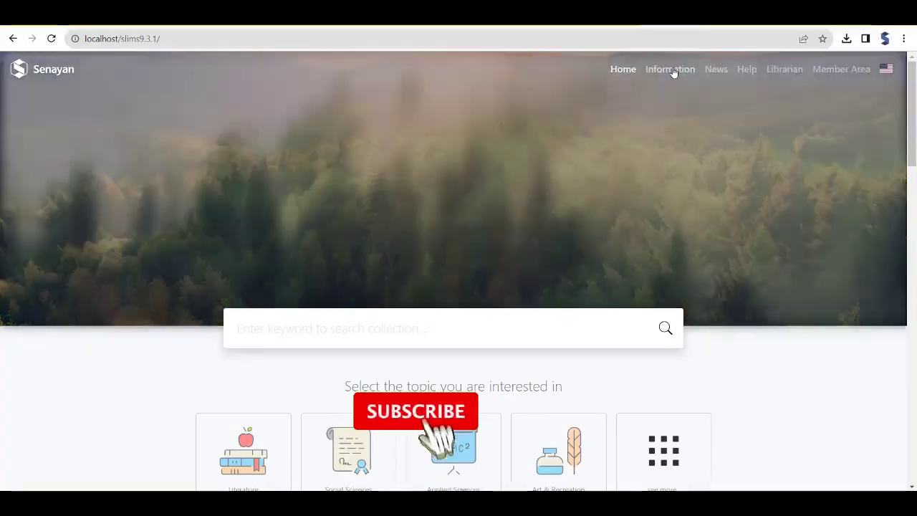
Open the Library Information page of the upgraded Senayan catalogue site.
{"action": "left_click", "coordinate": [671, 70]}
{"action": "key", "text": "alt+Left"}
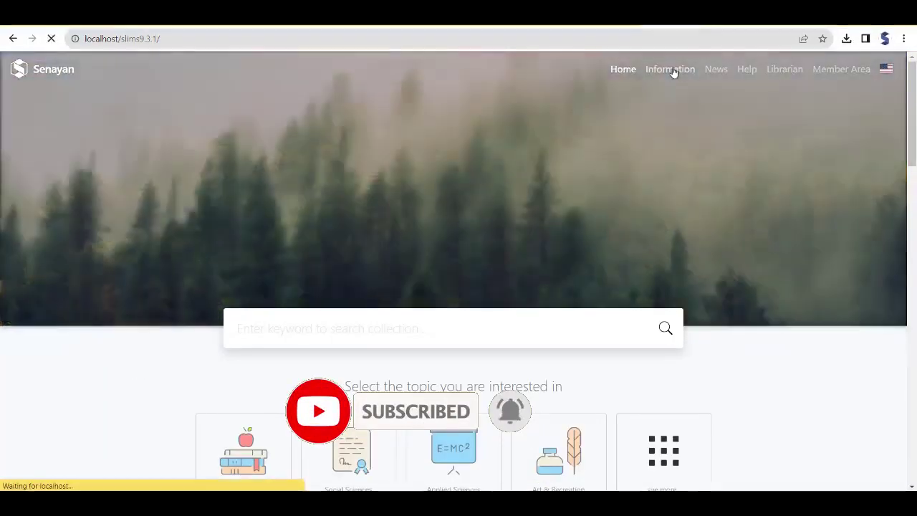
{"action": "left_click", "coordinate": [671, 69]}
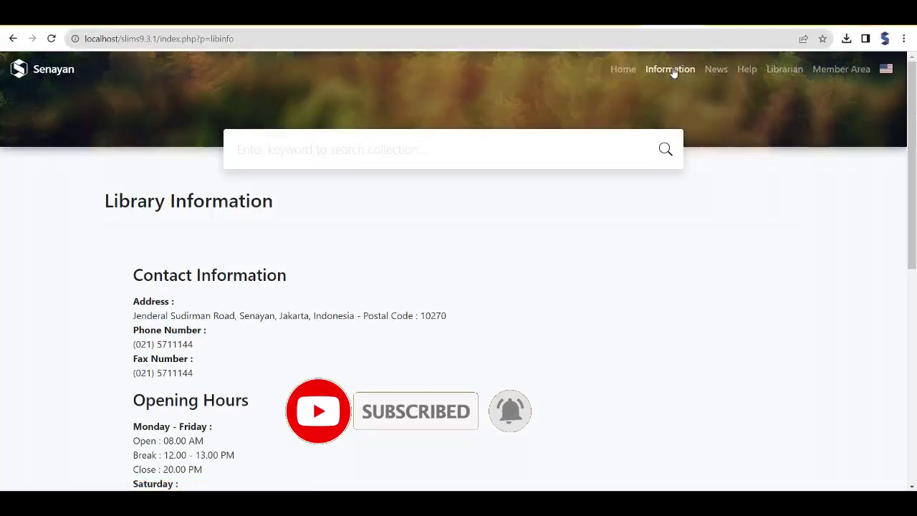
{"action": "key", "text": "alt+Left"}
{"action": "left_click", "coordinate": [671, 70]}
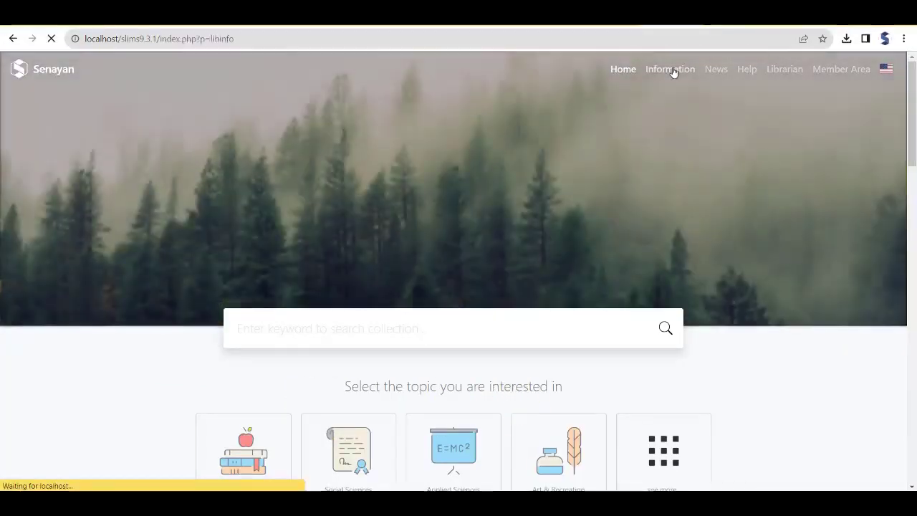
{"action": "key", "text": "alt+Left"}
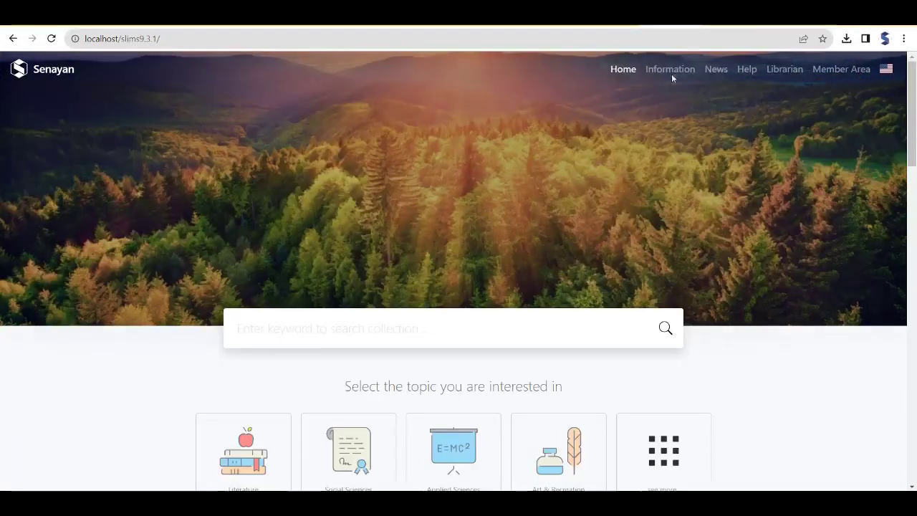
{"action": "left_click", "coordinate": [671, 72]}
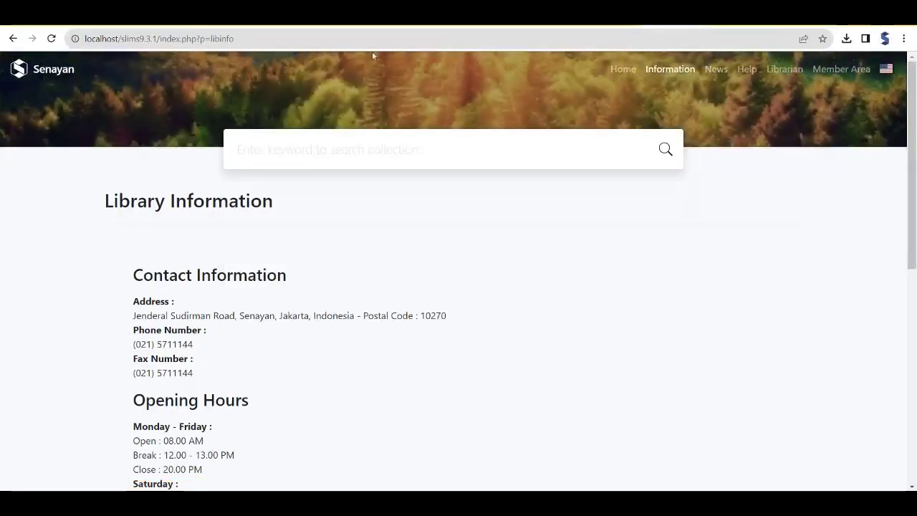
Replace the page parameter libinfo with slimsinfo in the address, load that page and highlight its SLiMS version heading.
{"action": "double_click", "coordinate": [212, 39]}
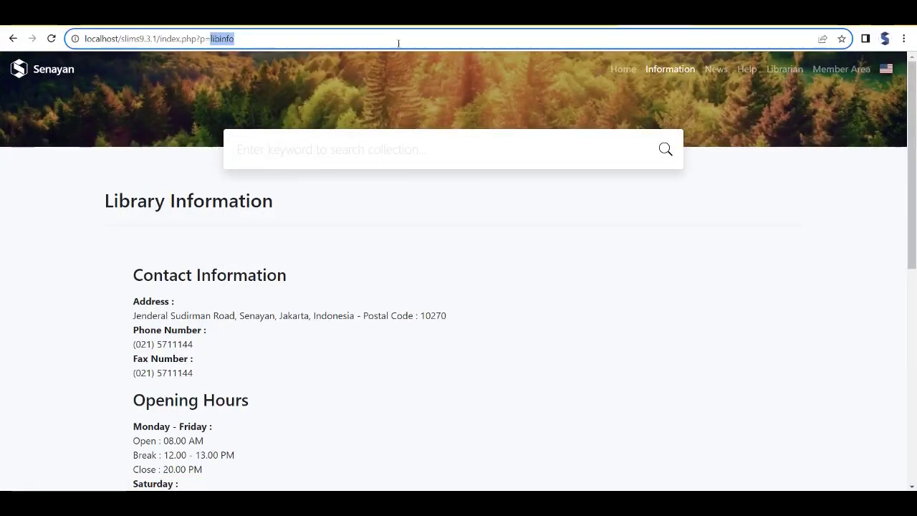
{"action": "type", "text": "slims"}
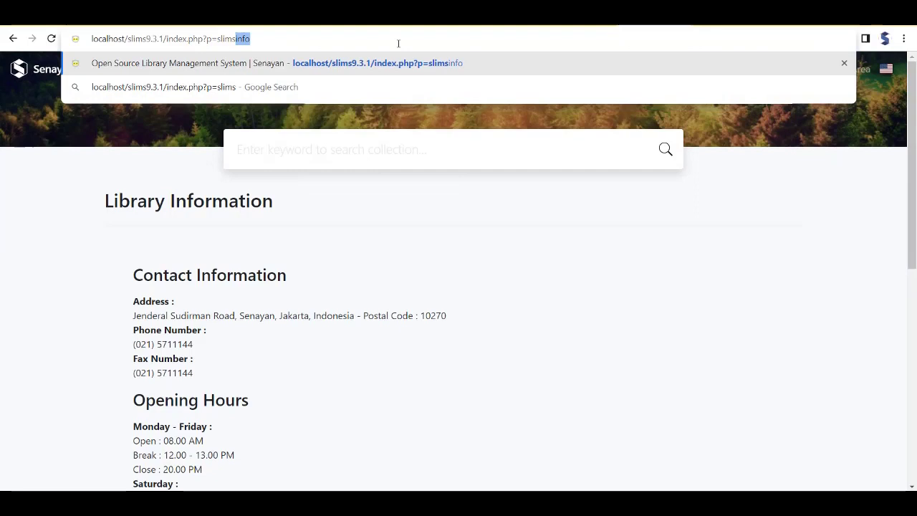
{"action": "key", "text": "Return"}
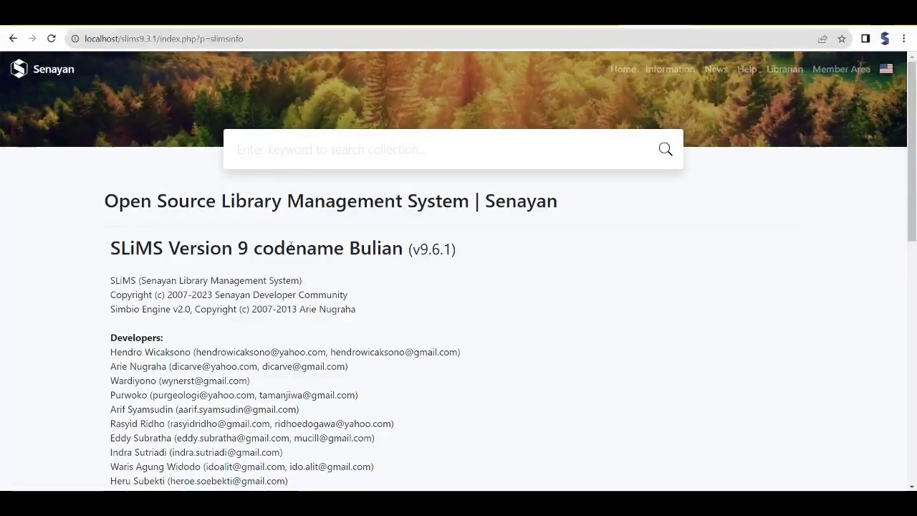
{"action": "left_click_drag", "start_coordinate": [114, 248], "coordinate": [498, 257]}
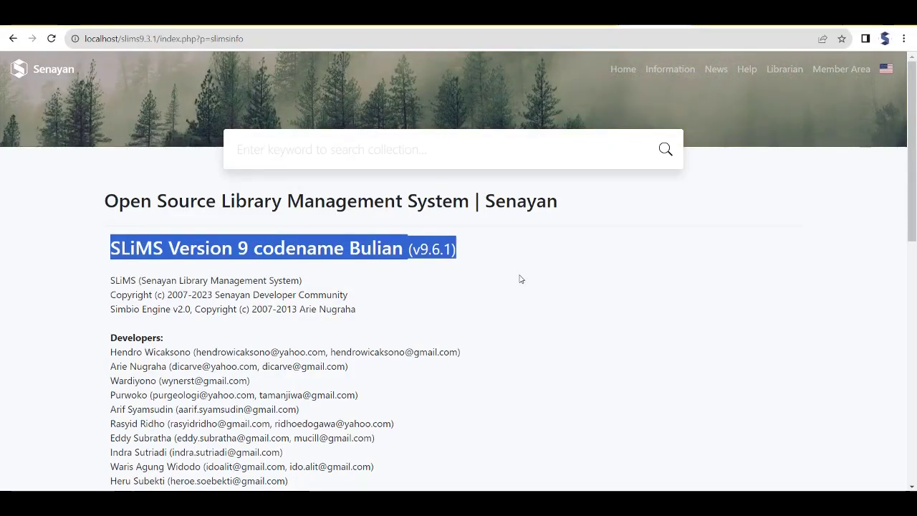
{"action": "left_click", "coordinate": [520, 279]}
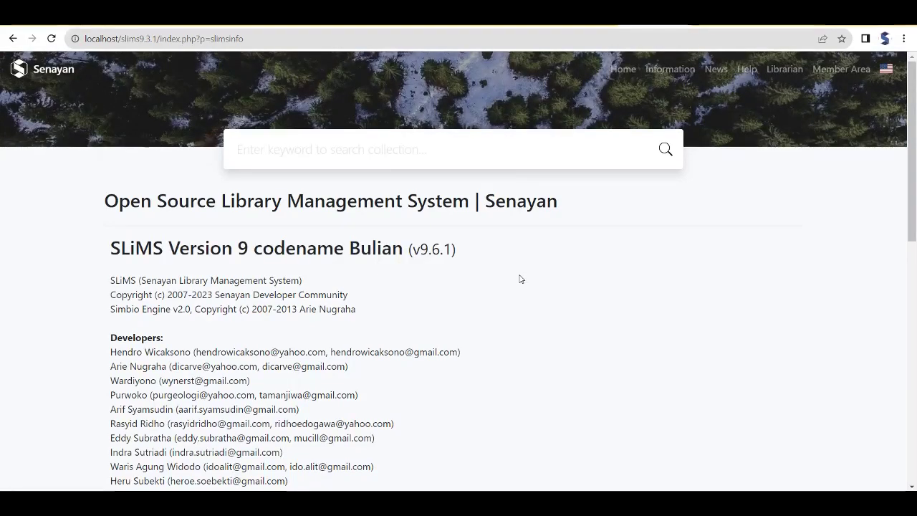
{"action": "left_click", "coordinate": [155, 40]}
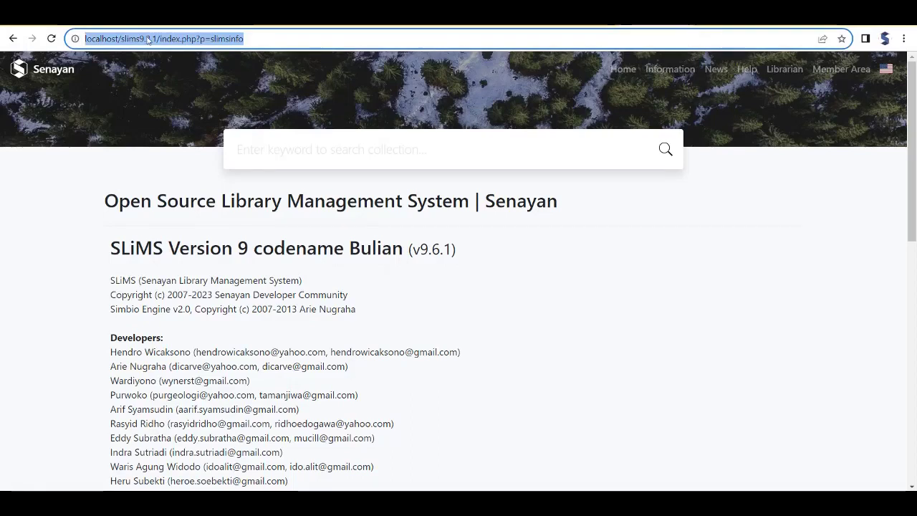
{"action": "left_click", "coordinate": [415, 280]}
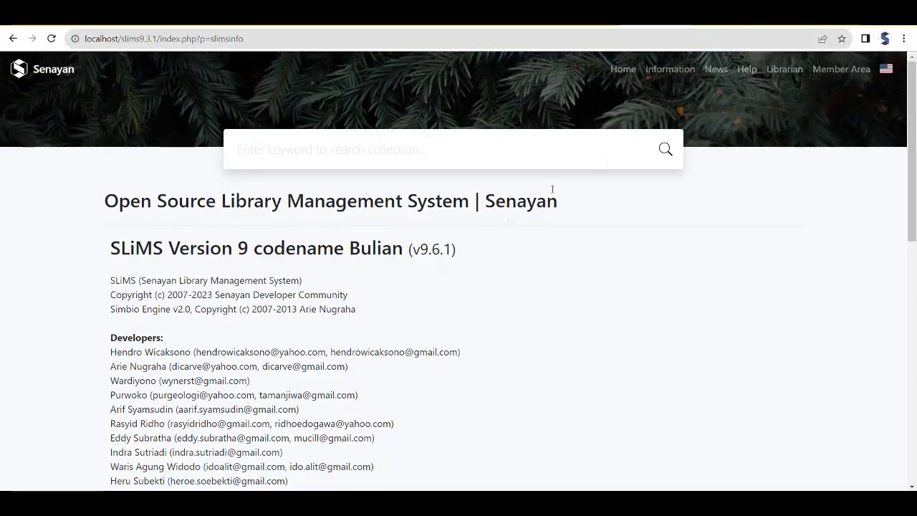
{"action": "left_click", "coordinate": [156, 40]}
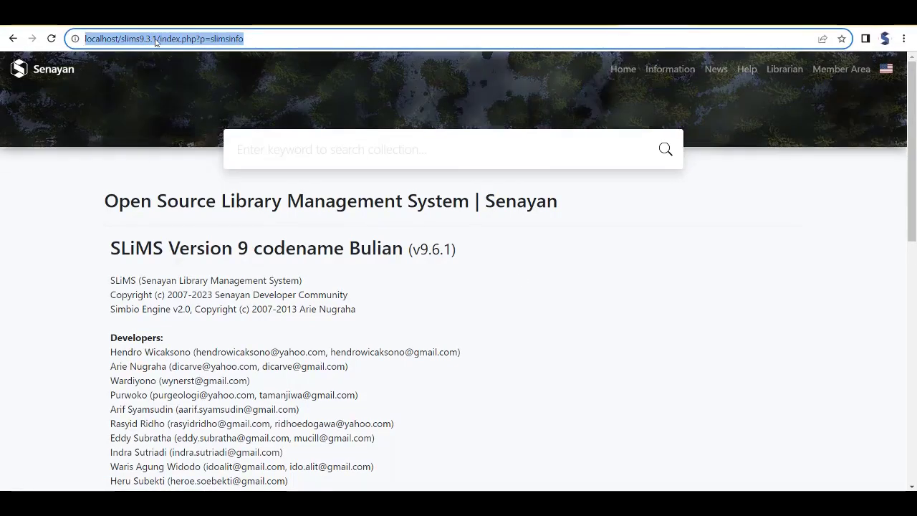
{"action": "left_click", "coordinate": [416, 280]}
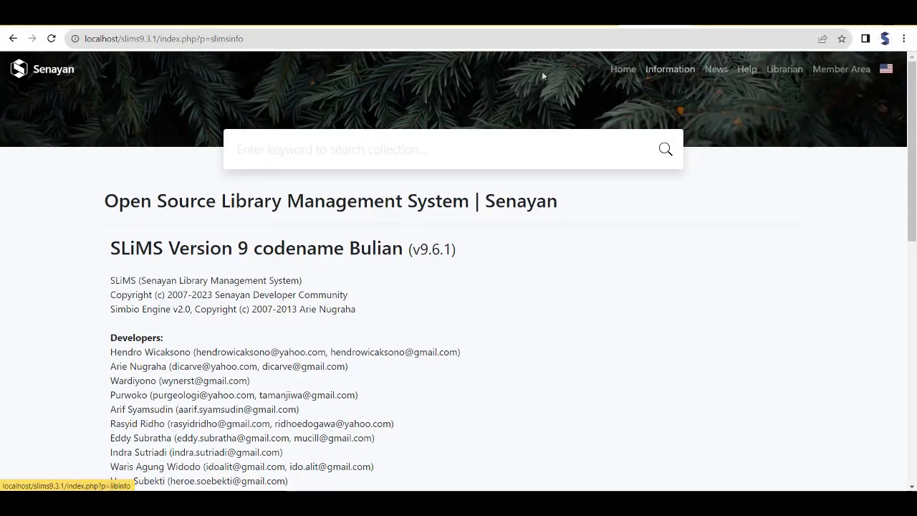
{"action": "left_click", "coordinate": [155, 40]}
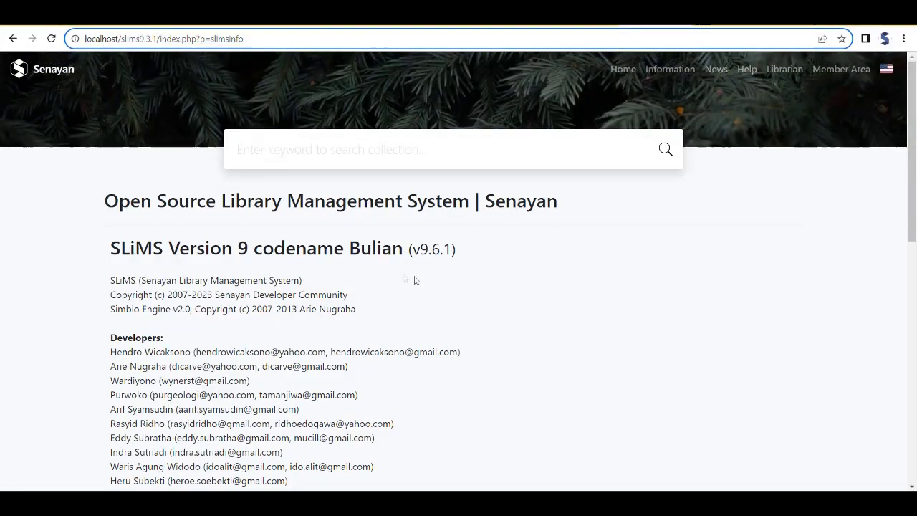
{"action": "left_click", "coordinate": [415, 280]}
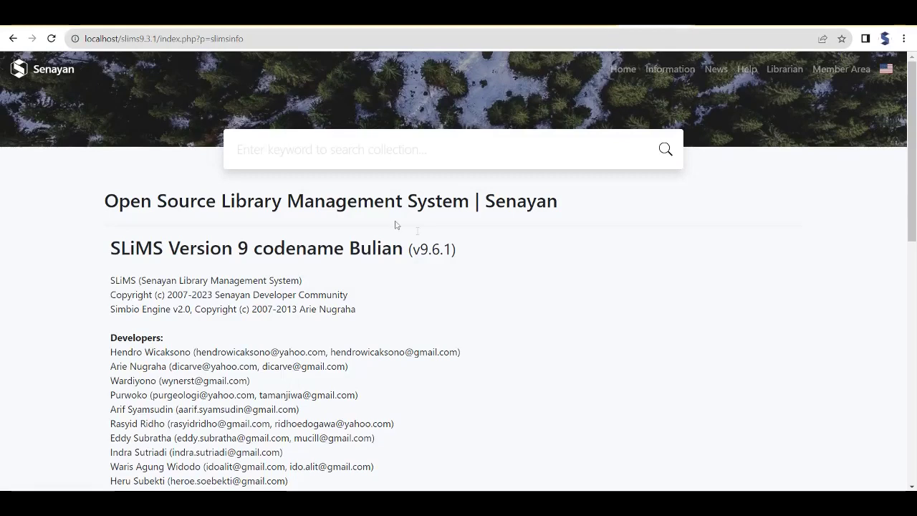
{"action": "left_click", "coordinate": [145, 37]}
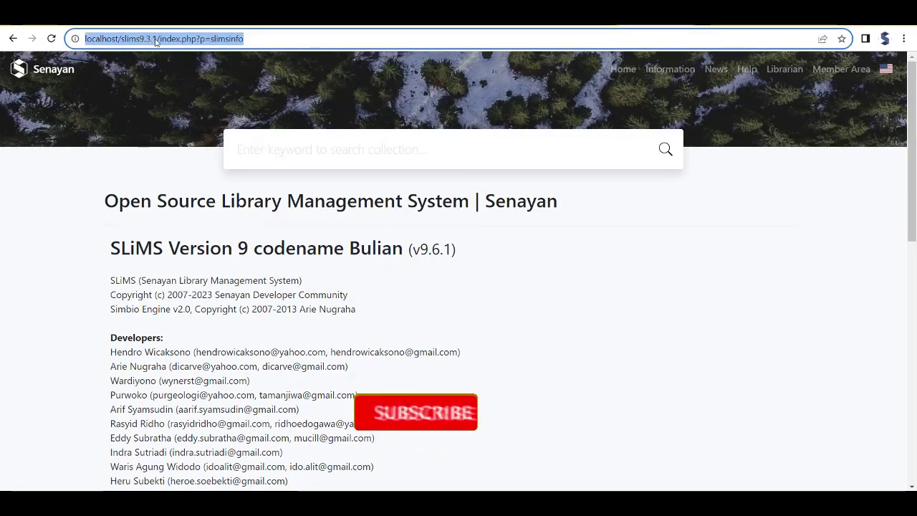
{"action": "left_click", "coordinate": [157, 38]}
{"action": "left_click", "coordinate": [416, 280]}
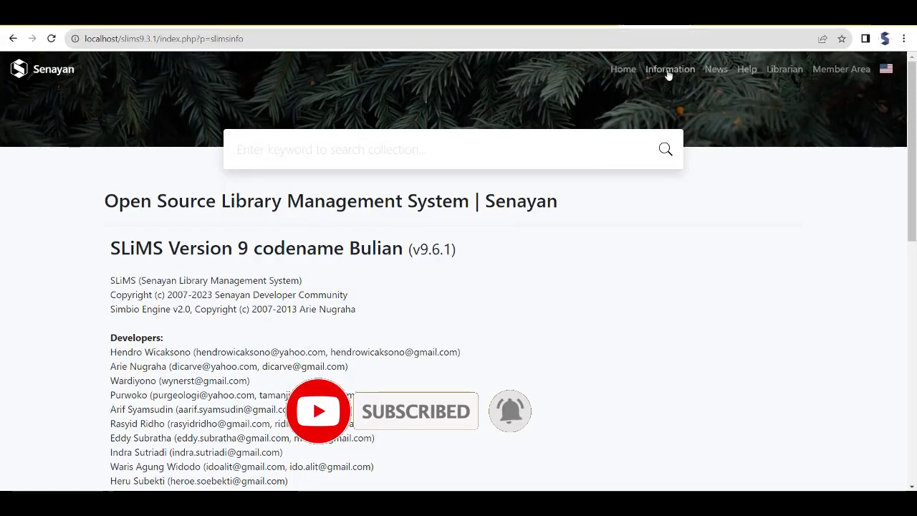
{"action": "left_click", "coordinate": [152, 40]}
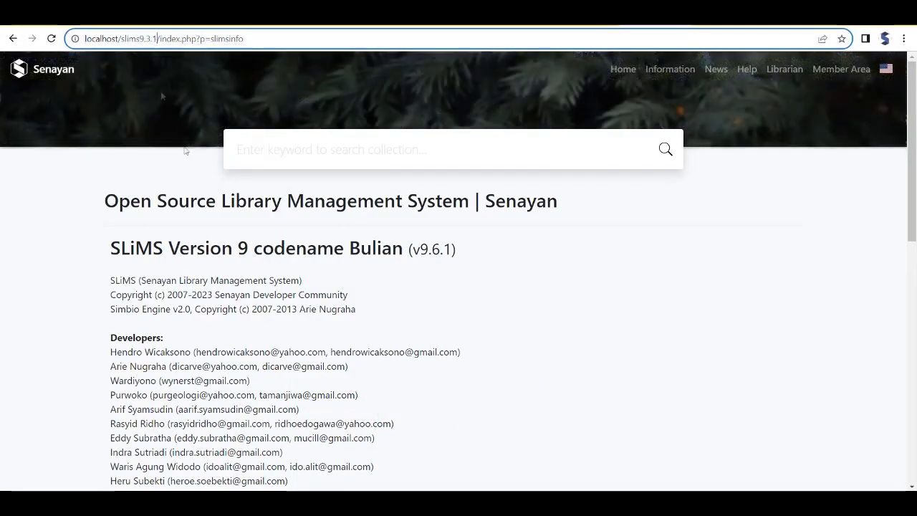
{"action": "left_click", "coordinate": [416, 280]}
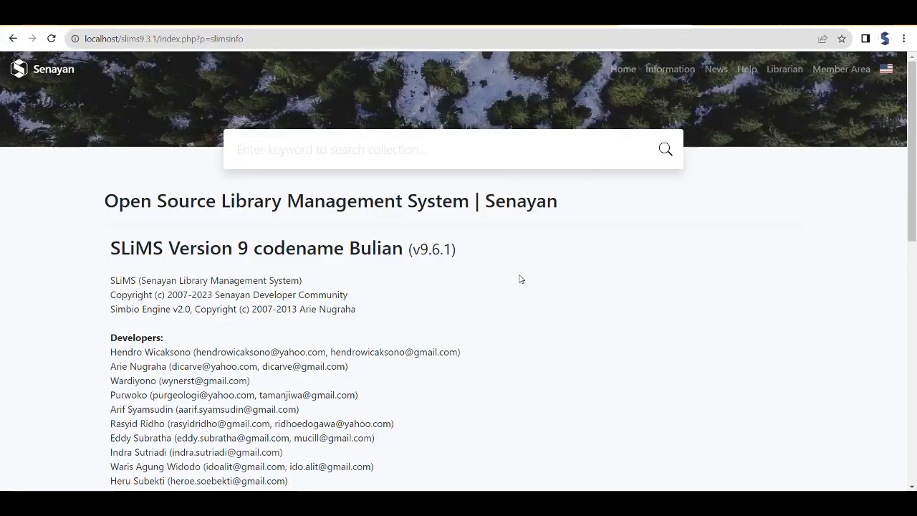
{"action": "left_click", "coordinate": [156, 40]}
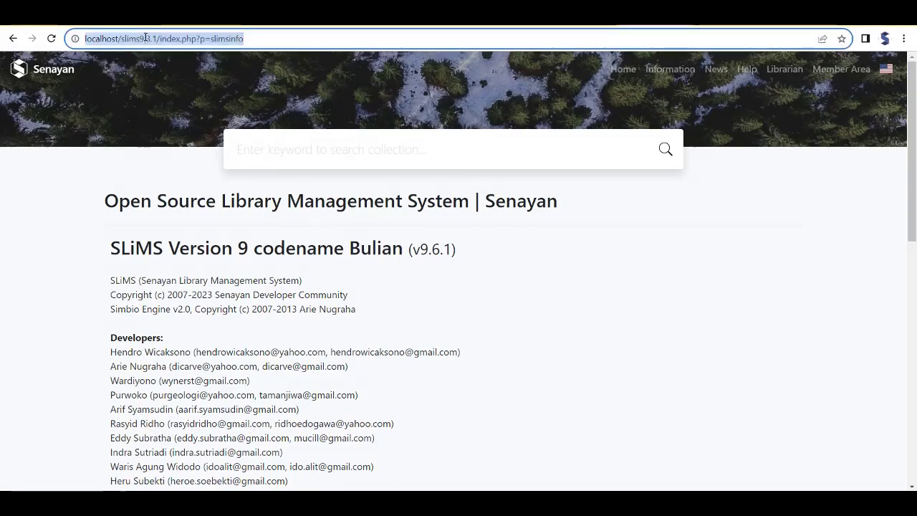
{"action": "left_click", "coordinate": [155, 41]}
{"action": "left_click", "coordinate": [414, 280]}
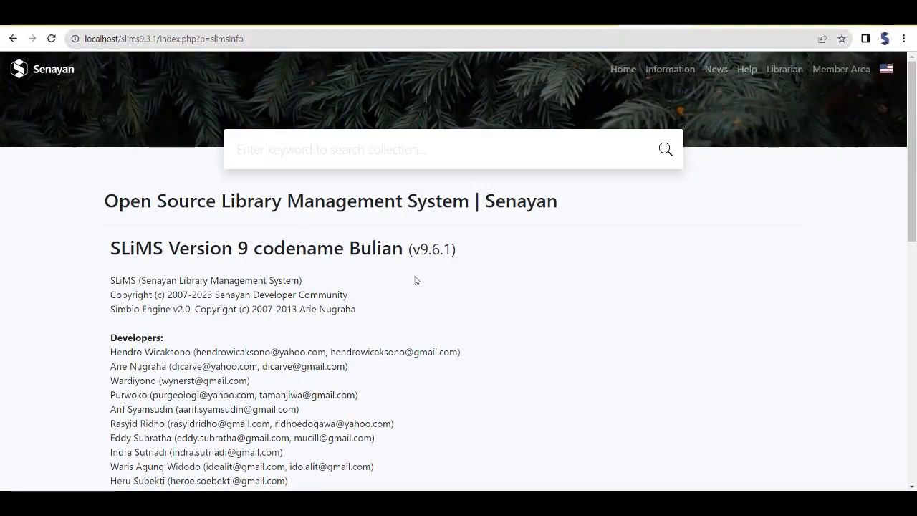